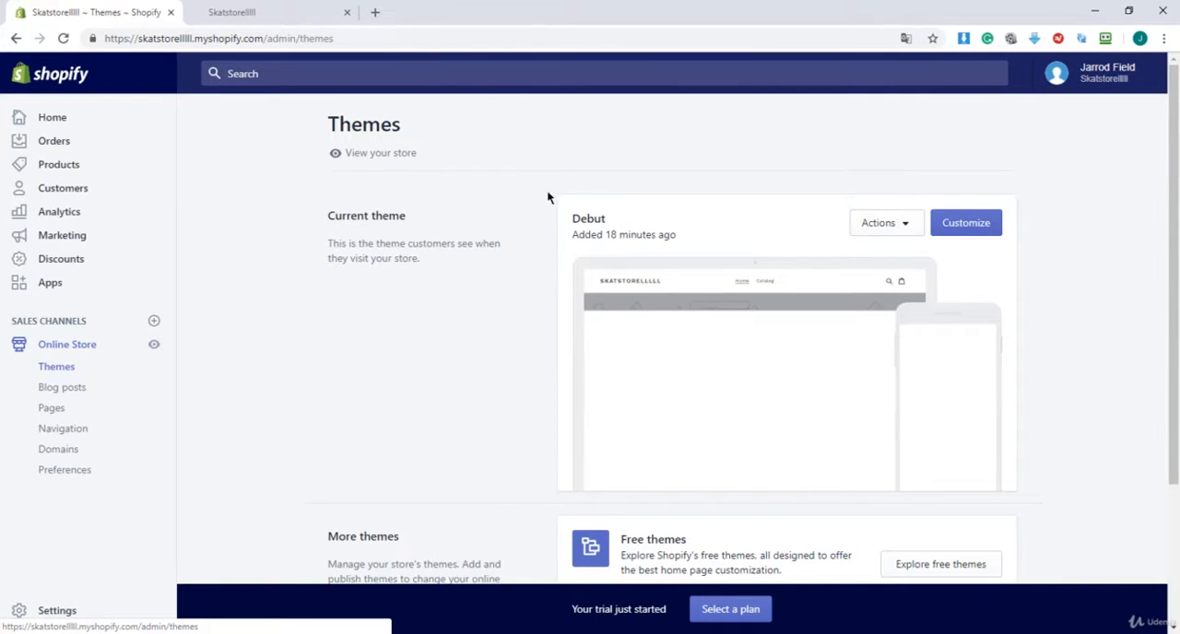
Open the live storefront, close the duplicate store tab, and look through the home page's current layout
click(153, 351)
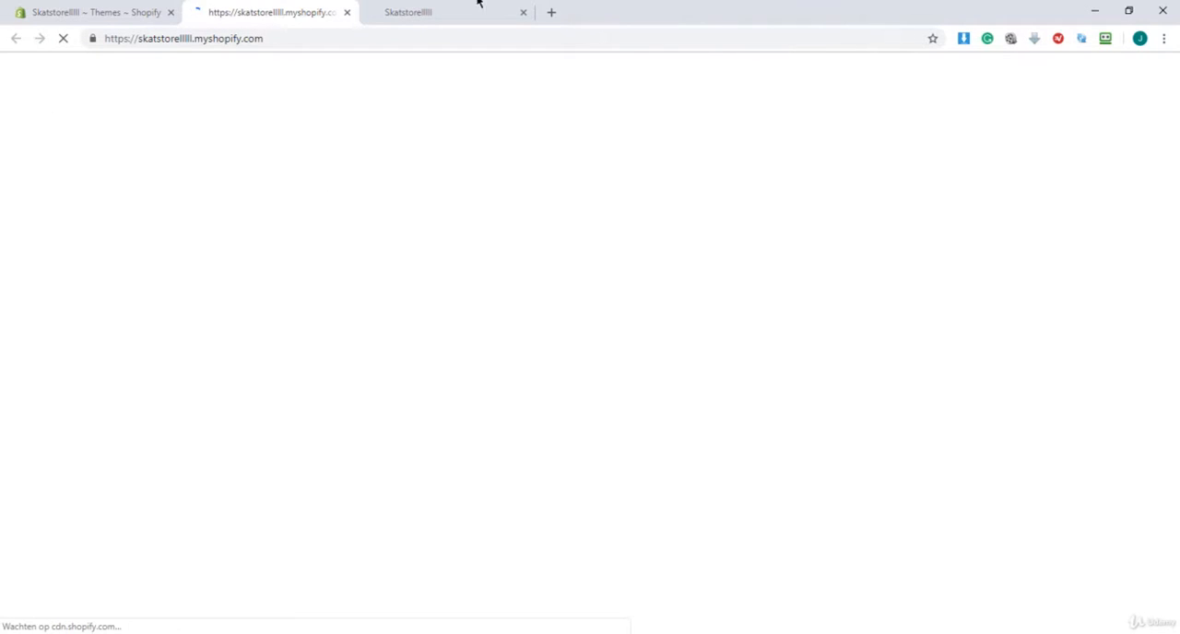
click(523, 12)
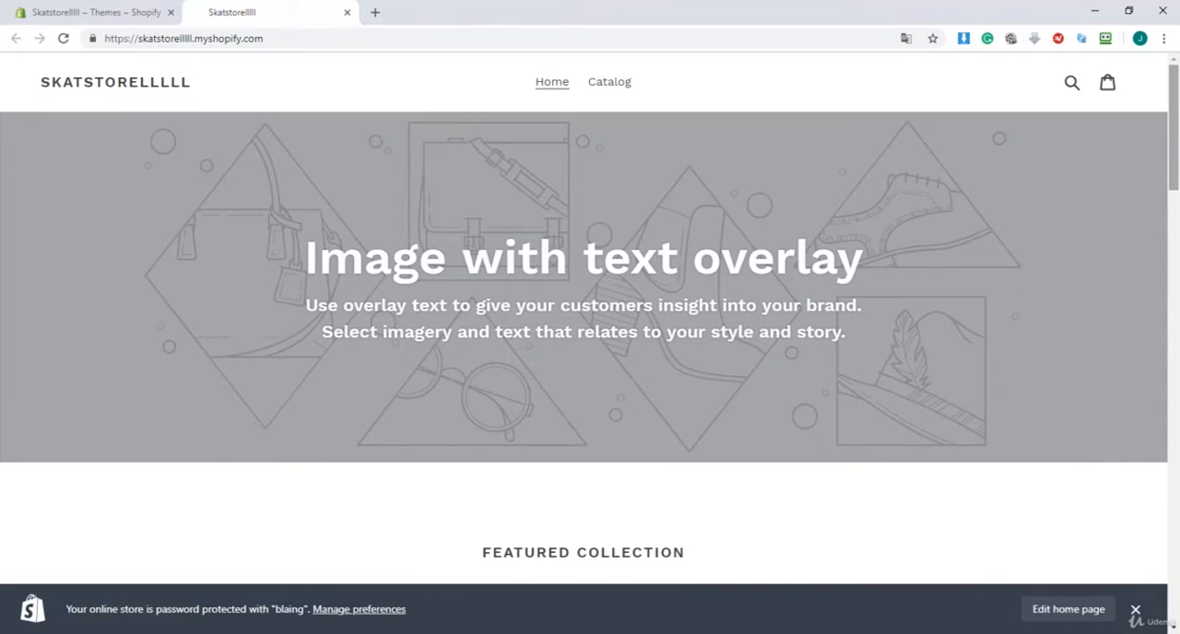
scroll(888, 394, down, 3)
scroll(591, 319, down, 4)
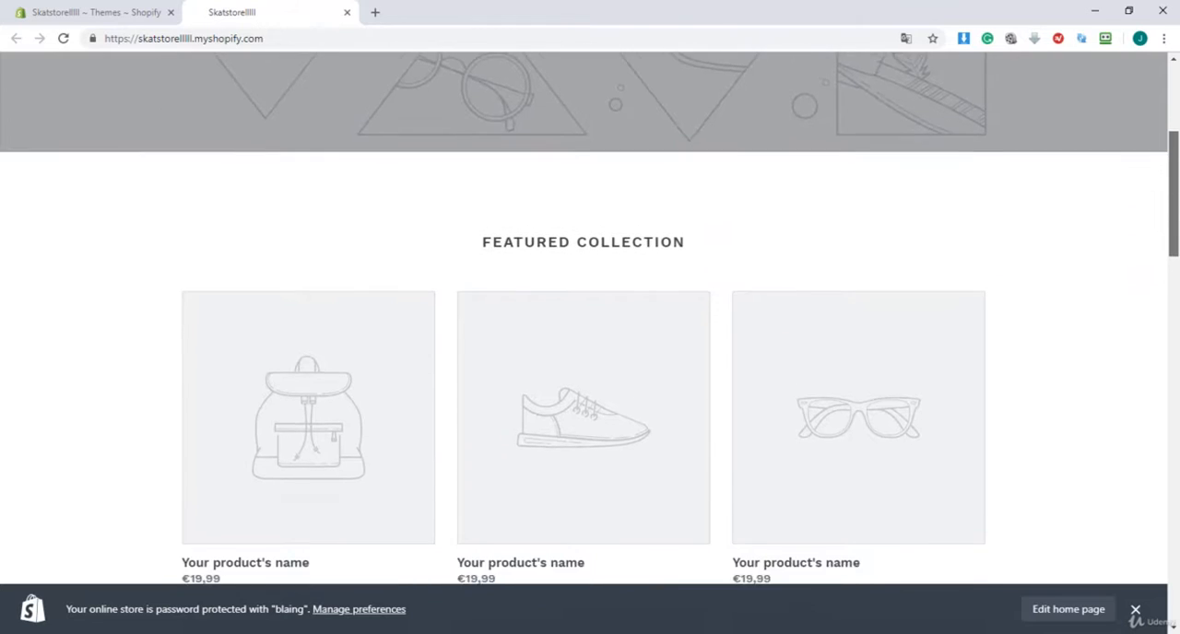
scroll(590, 319, down, 7)
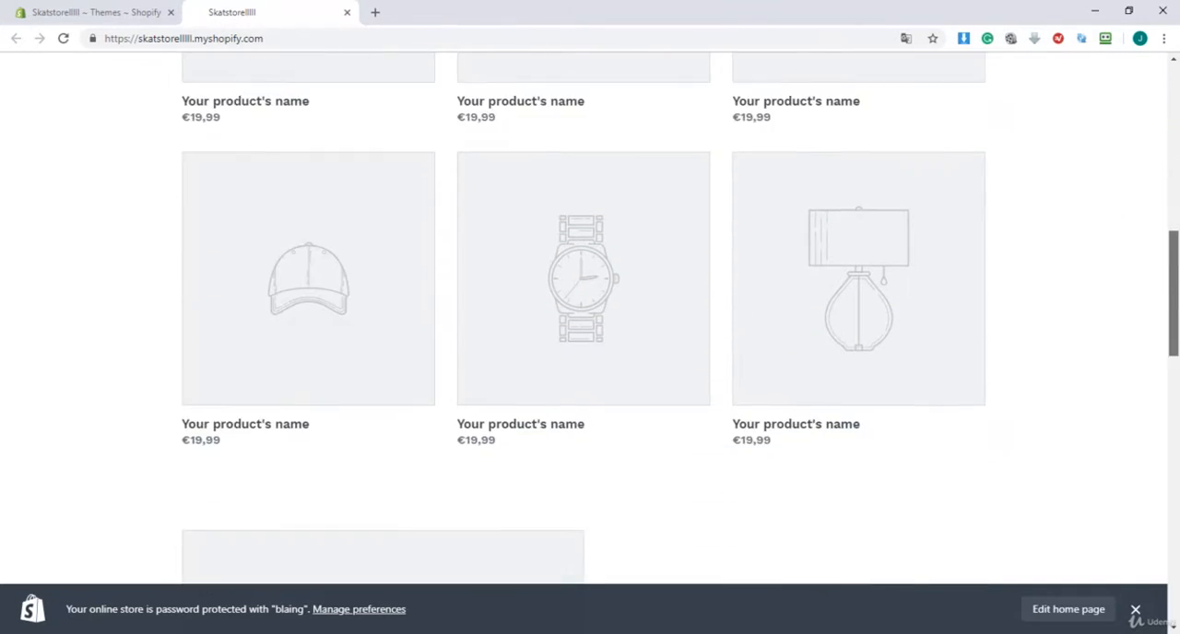
scroll(590, 320, down, 7)
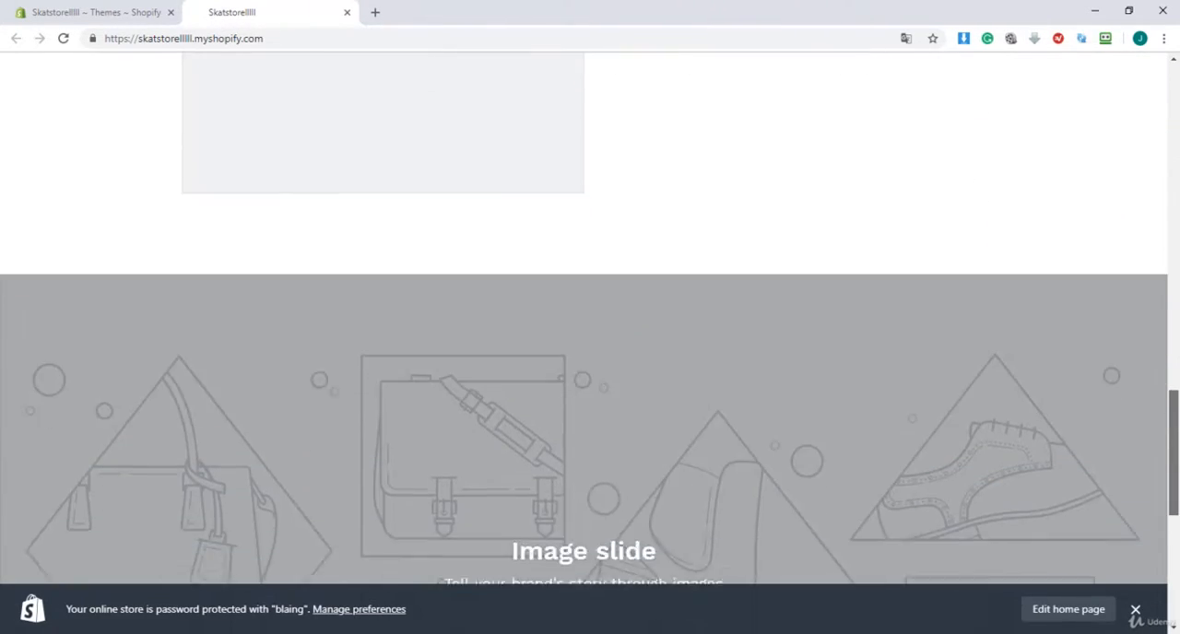
drag(1174, 536, 1117, 129)
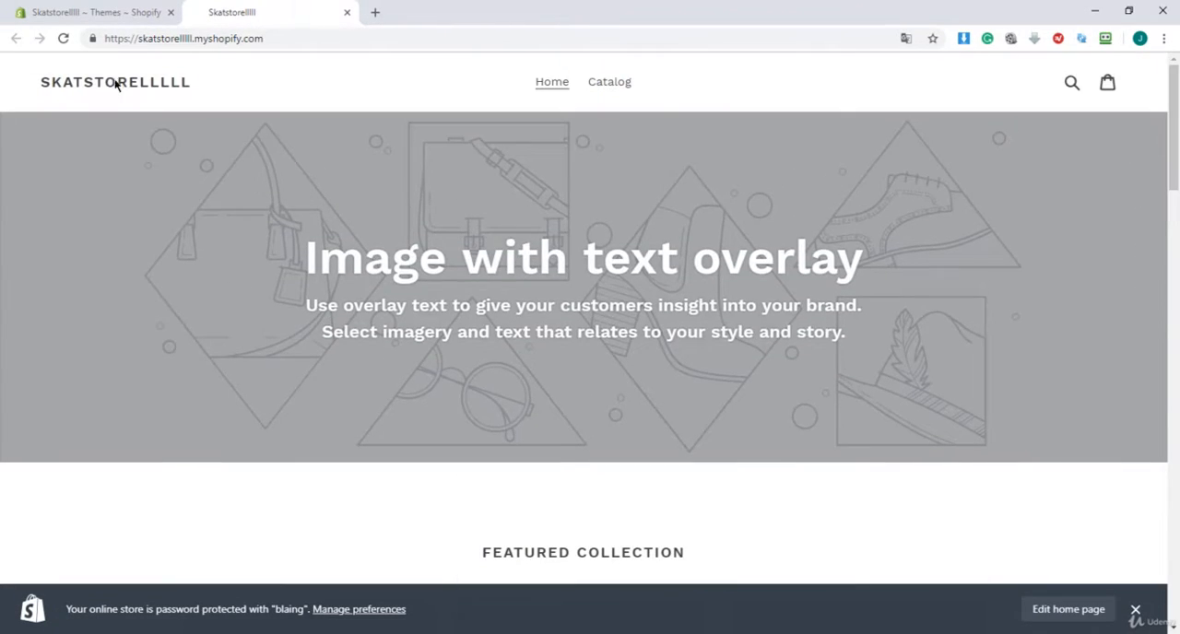
Upload the Fashe zip file from the desktop as a new theme for the store
click(140, 19)
scroll(392, 405, down, 2)
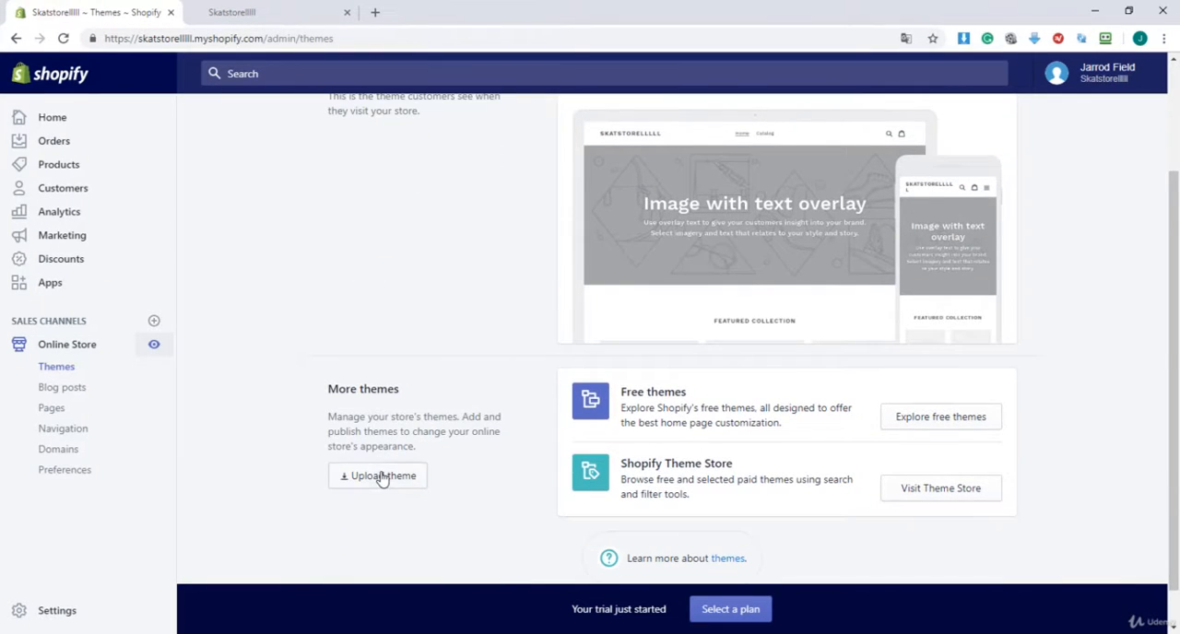
click(383, 478)
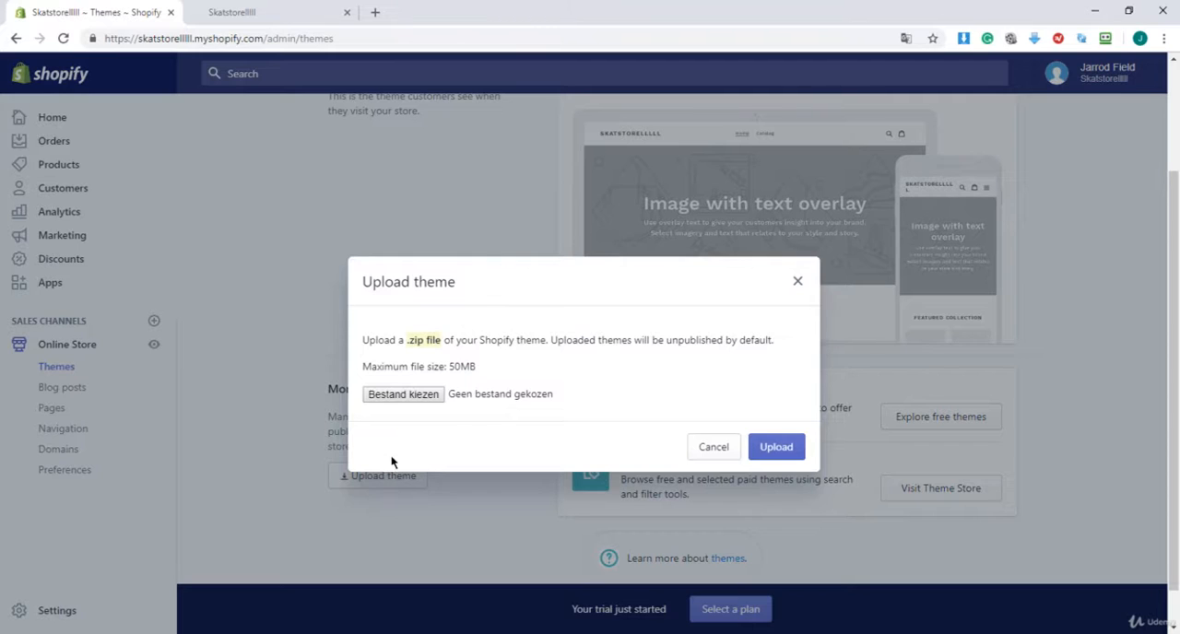
click(403, 395)
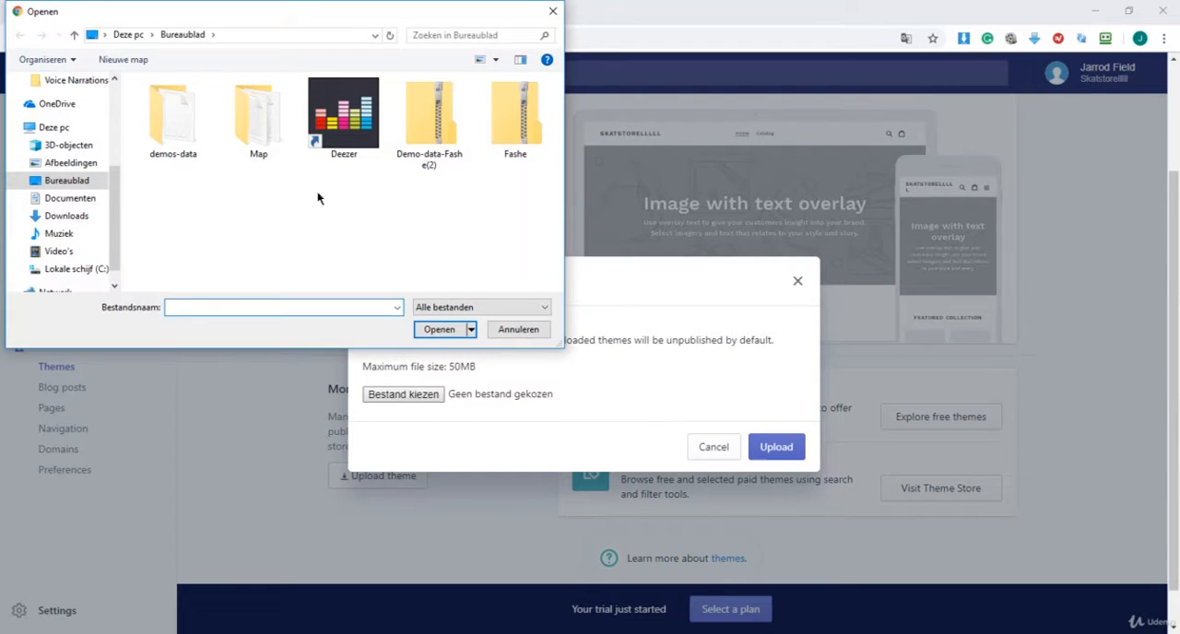
click(494, 152)
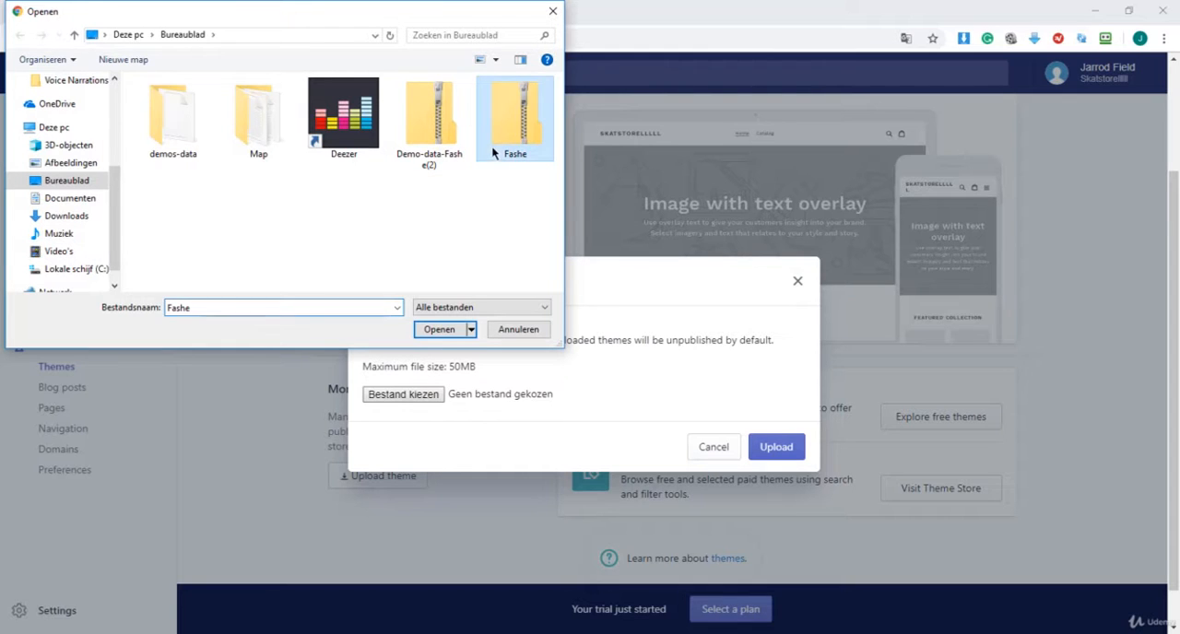
click(450, 334)
click(770, 439)
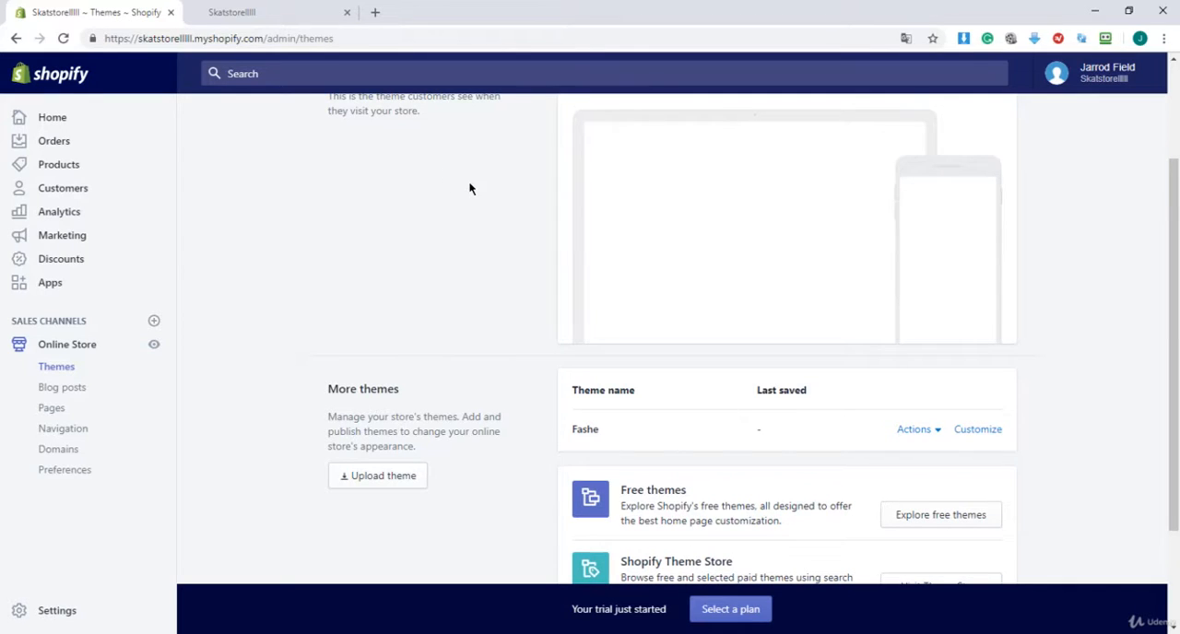
Publish the uploaded Fashe theme in place of the Debut theme
click(917, 437)
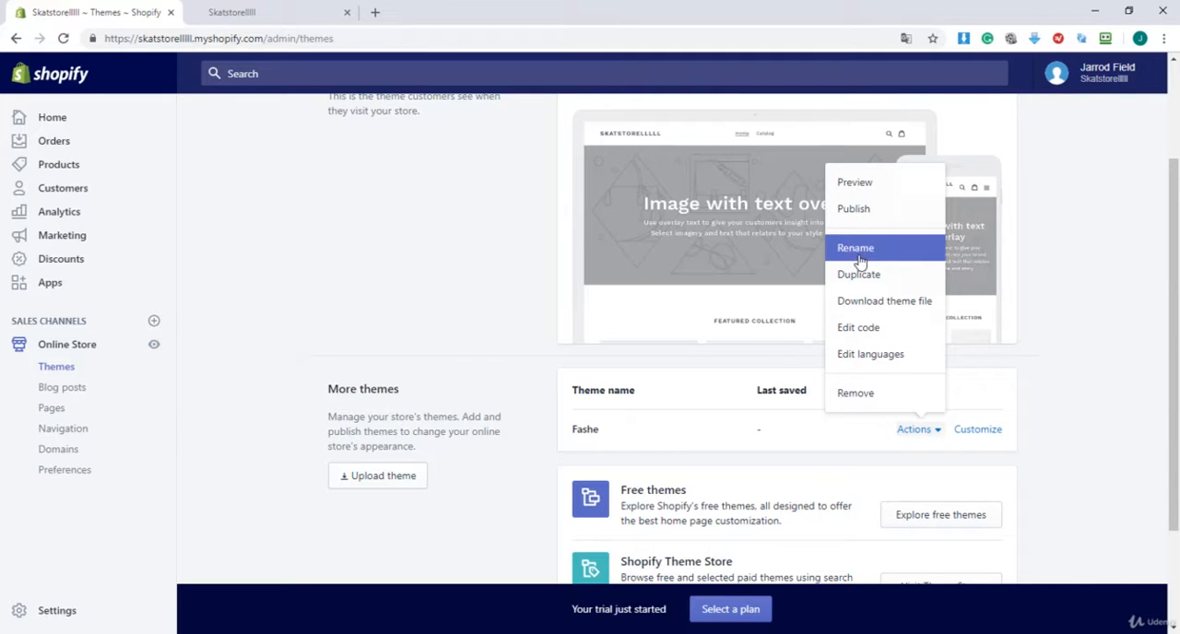
click(850, 219)
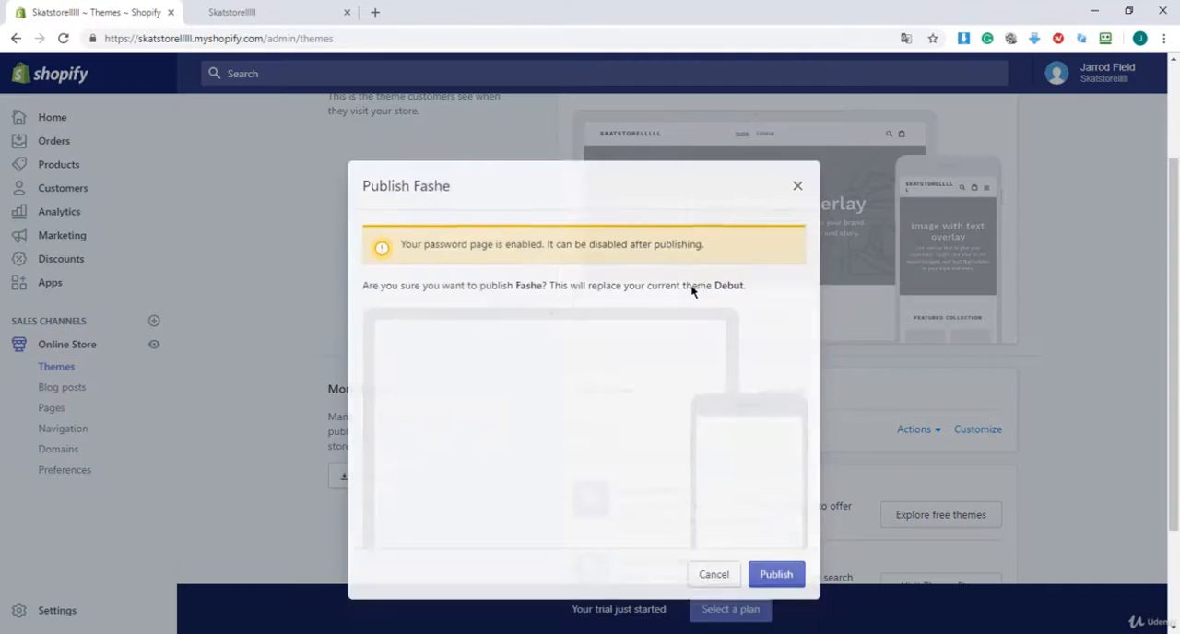
click(774, 559)
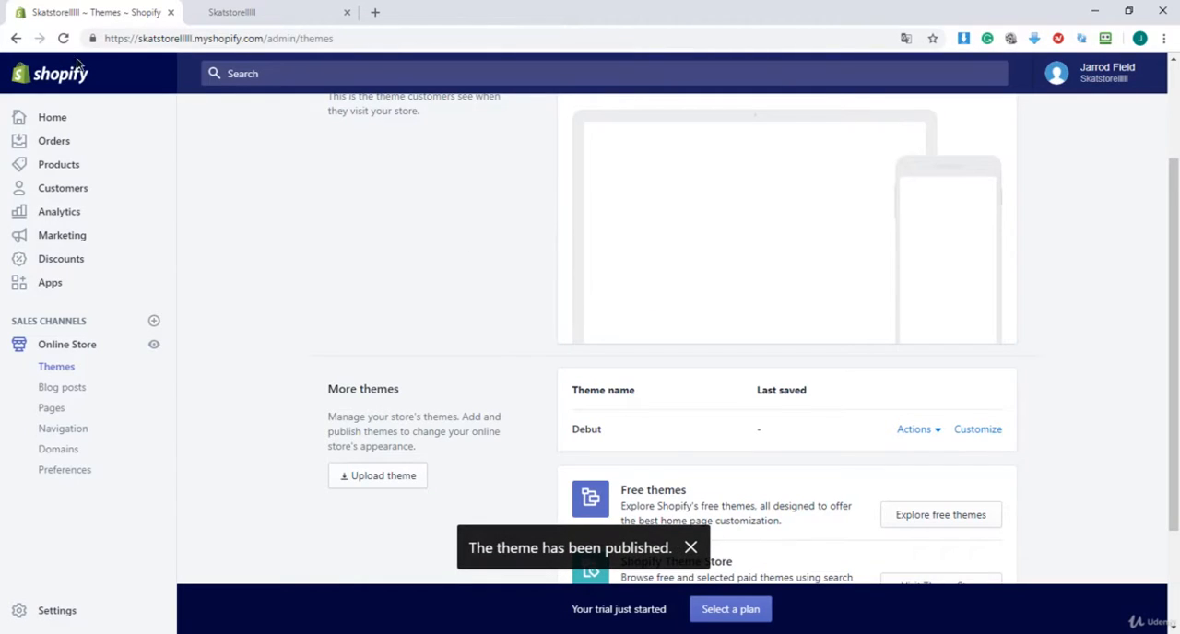
Reload the storefront and examine the home page from header to footer with the Fashe theme applied
click(218, 16)
click(217, 37)
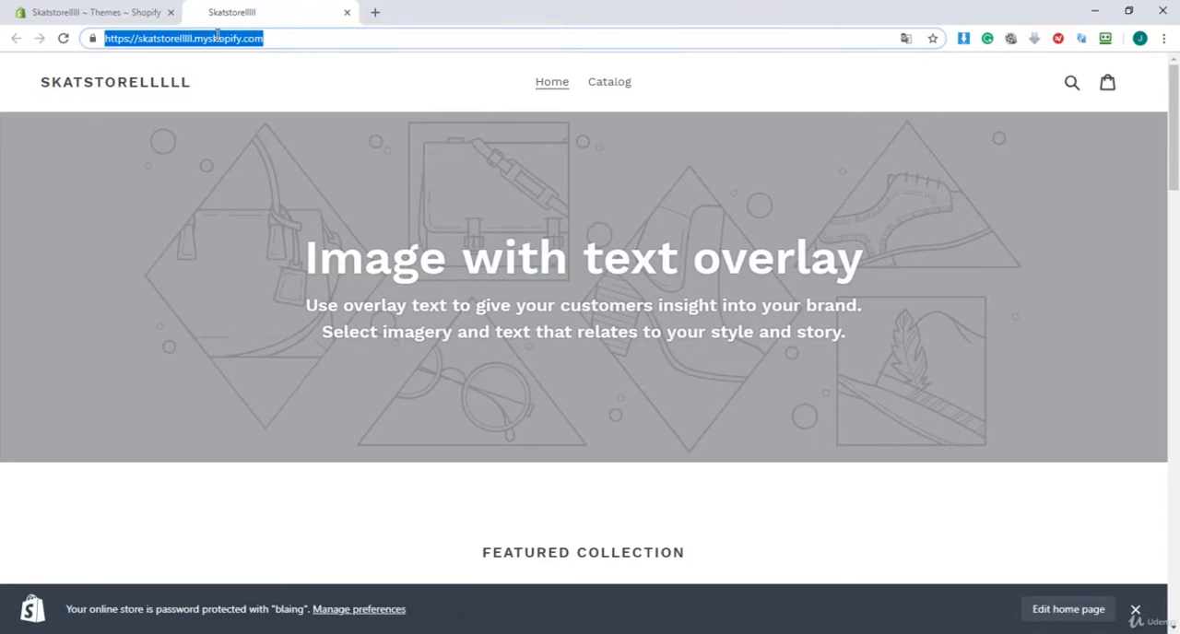
key(Return)
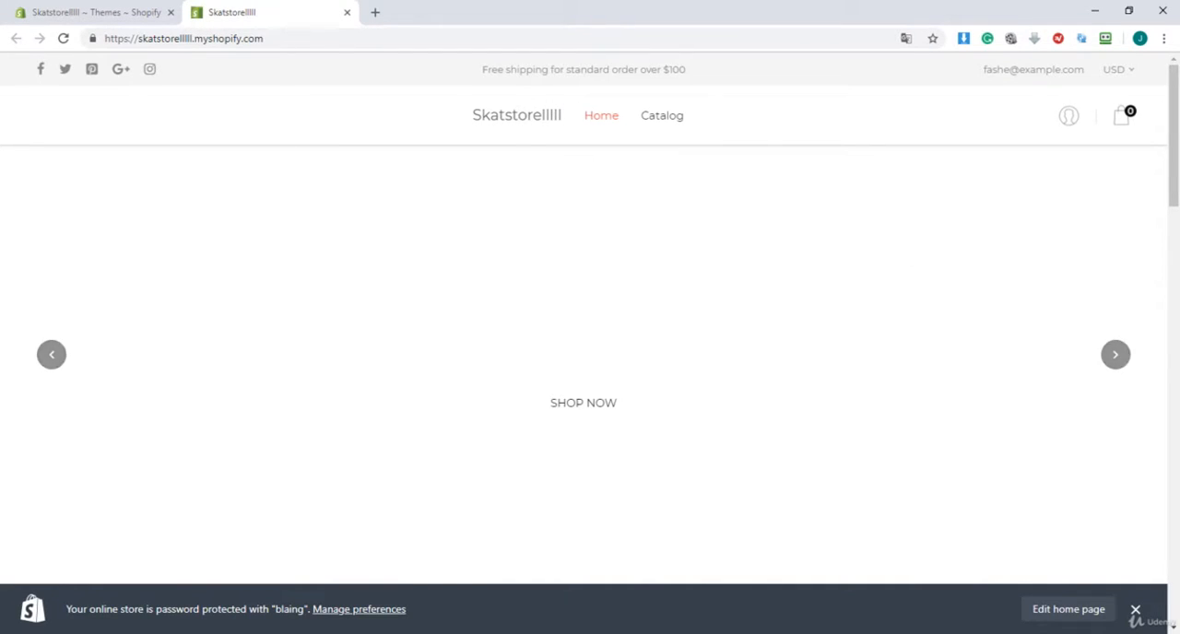
scroll(591, 351, down, 7)
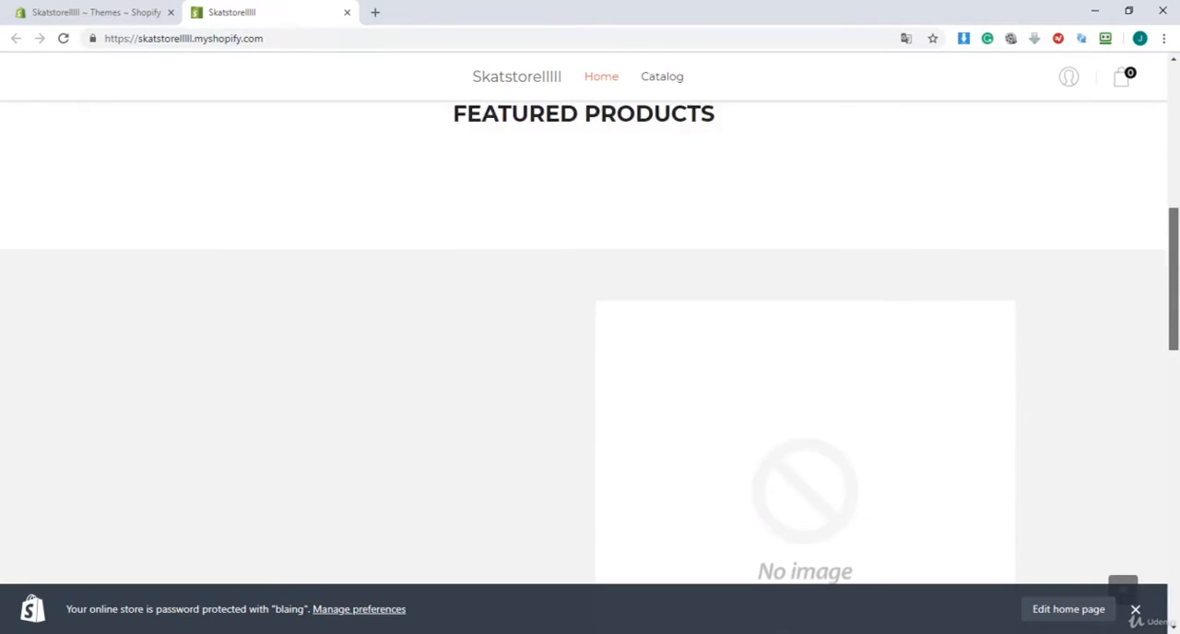
scroll(590, 351, down, 10)
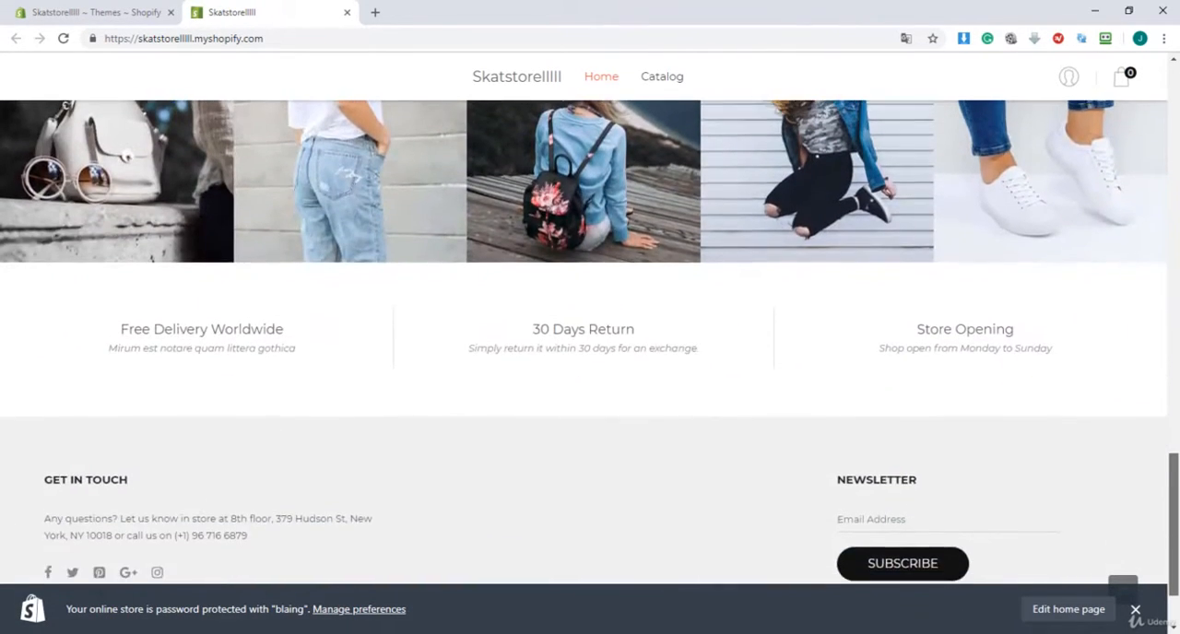
scroll(590, 350, up, 2)
drag(1174, 483, 1177, 101)
right_click(1175, 293)
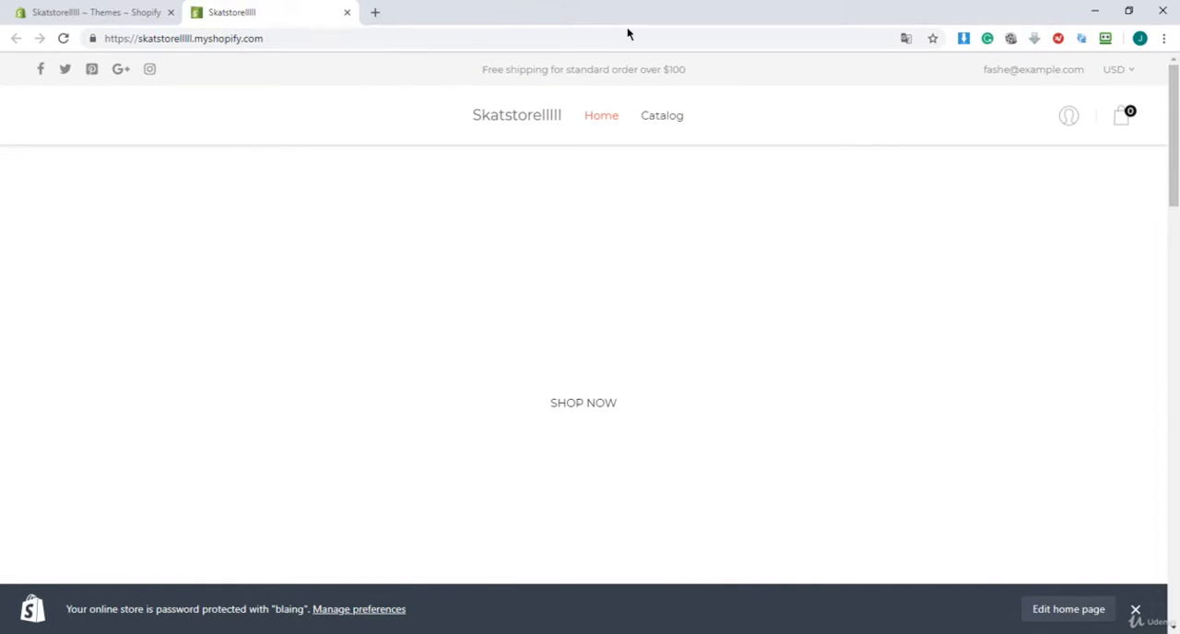
Upload all images from the desktop's demos-data/demo-images folder to the store's Files settings
click(150, 12)
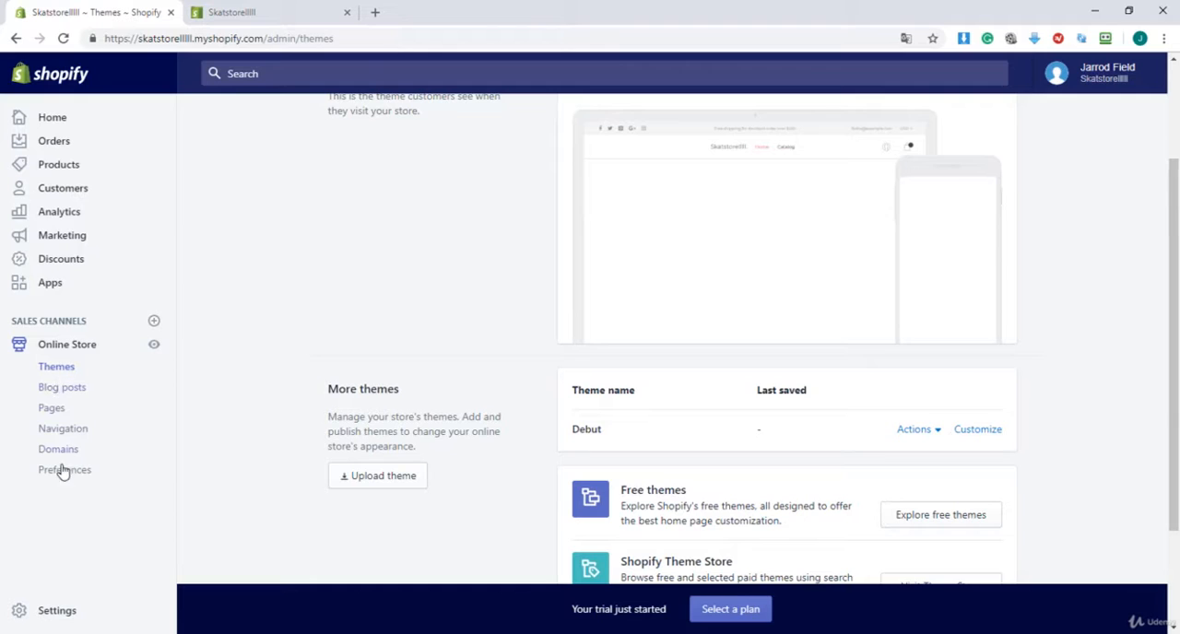
click(51, 610)
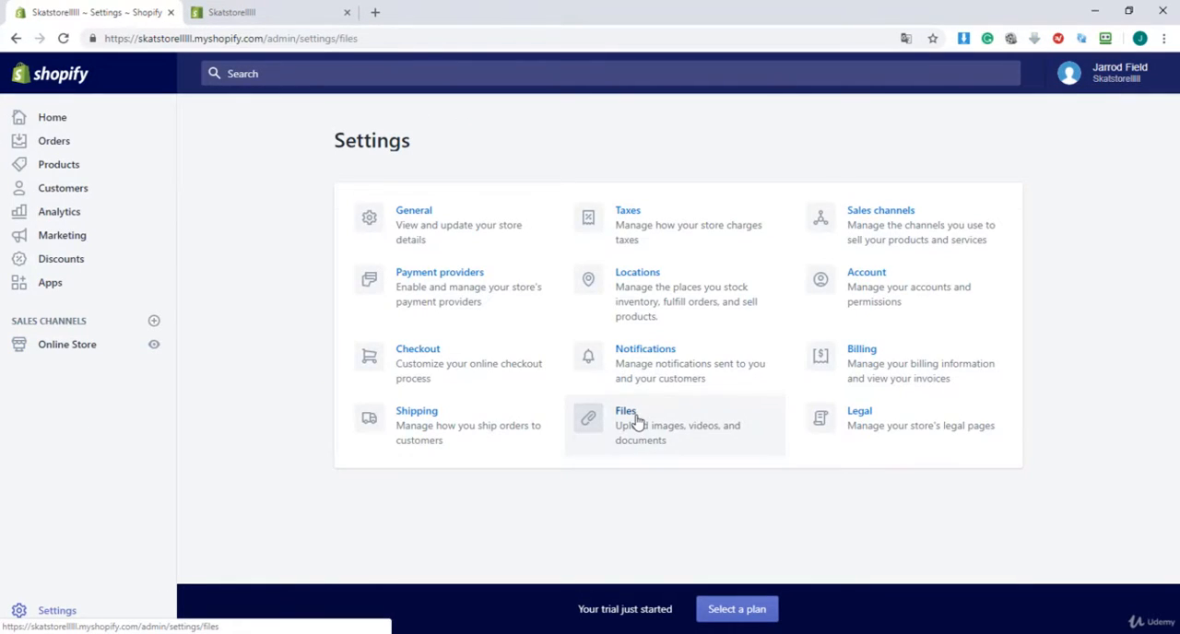
click(636, 420)
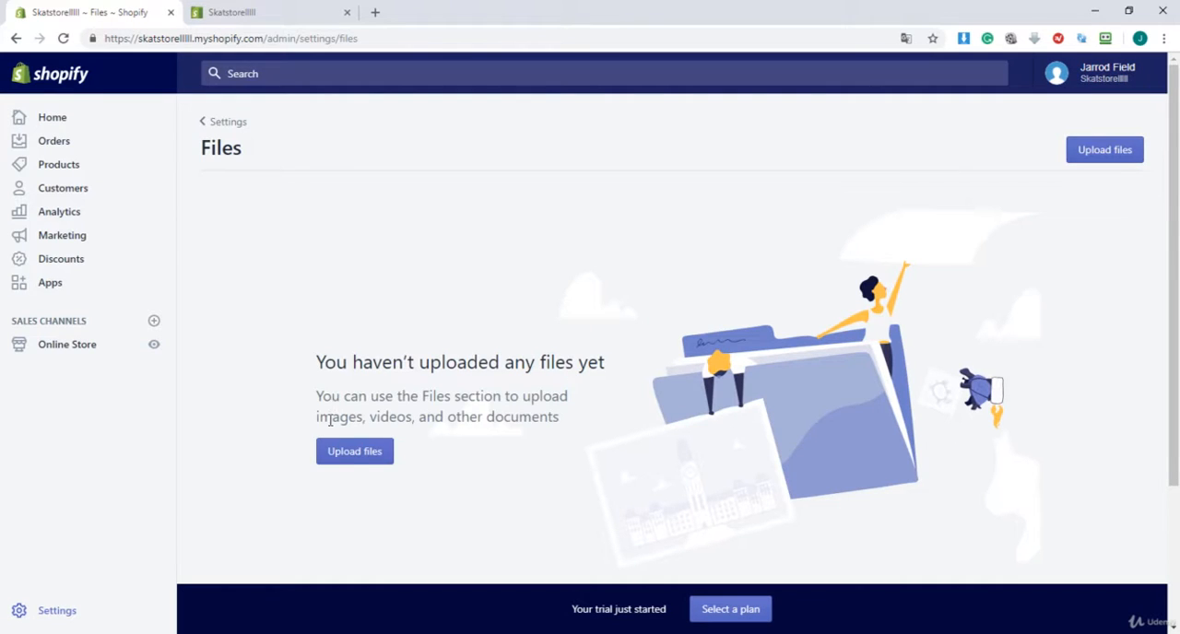
click(351, 456)
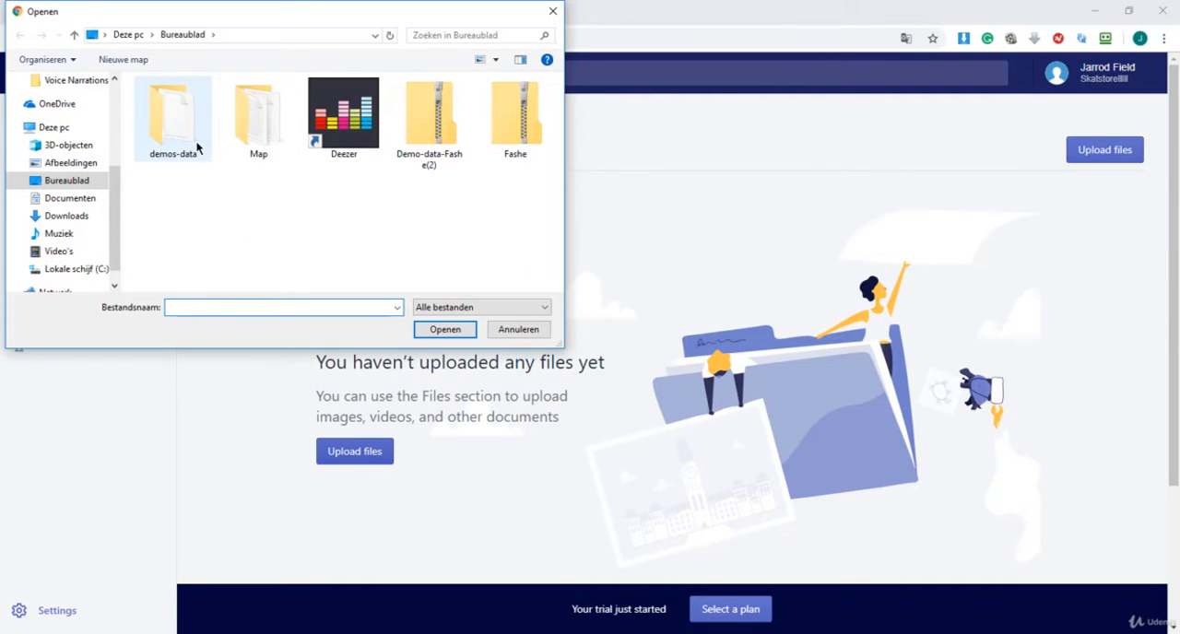
double_click(193, 138)
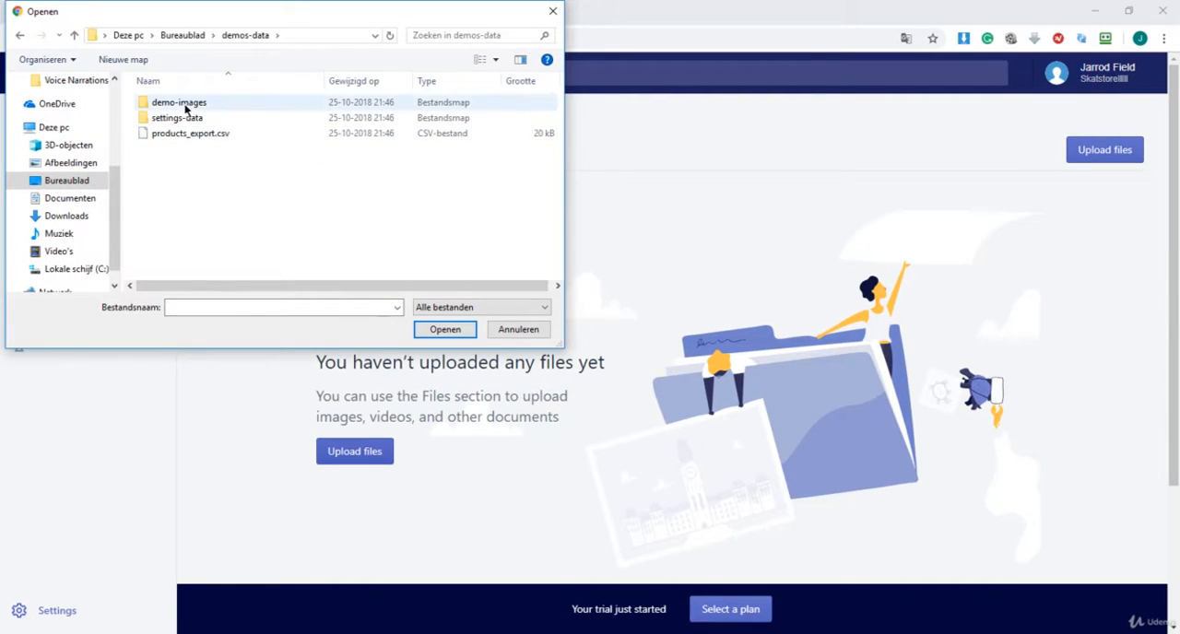
click(186, 108)
double_click(186, 108)
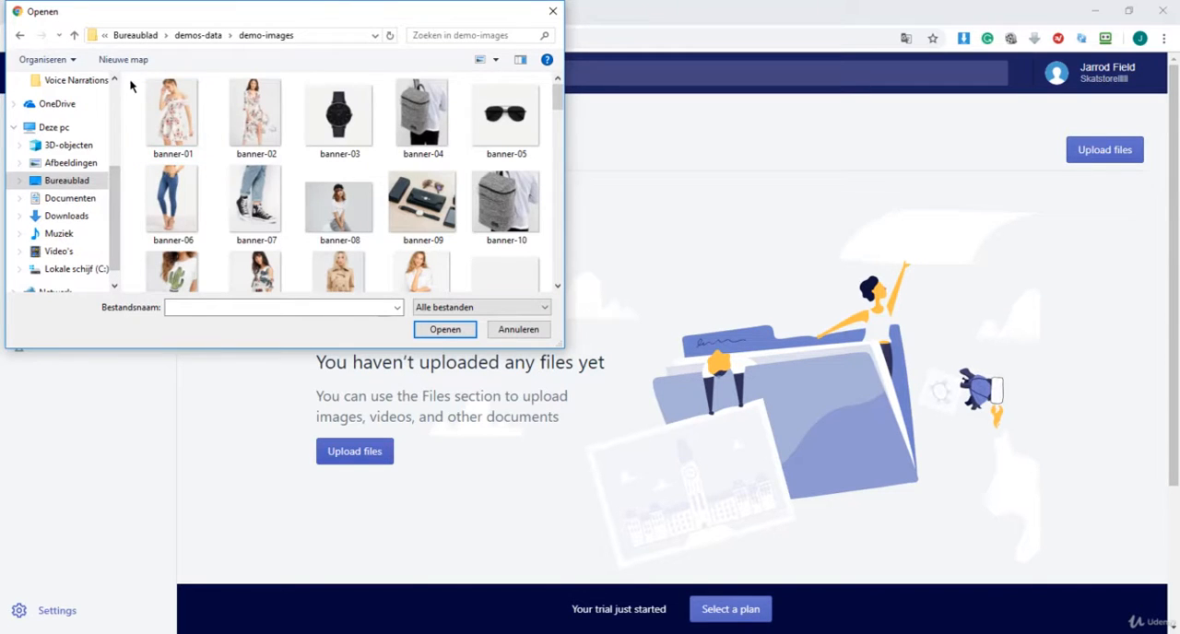
drag(129, 81, 559, 294)
click(446, 330)
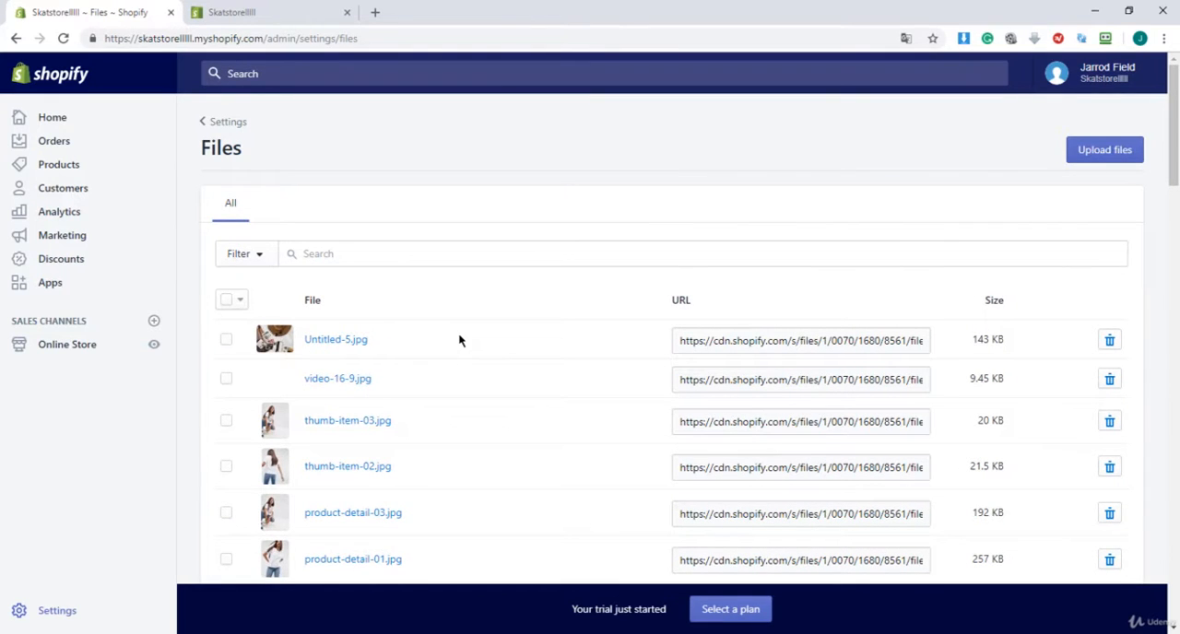
Look through the list of uploaded image files down to the end and return to its start
scroll(533, 305, down, 2)
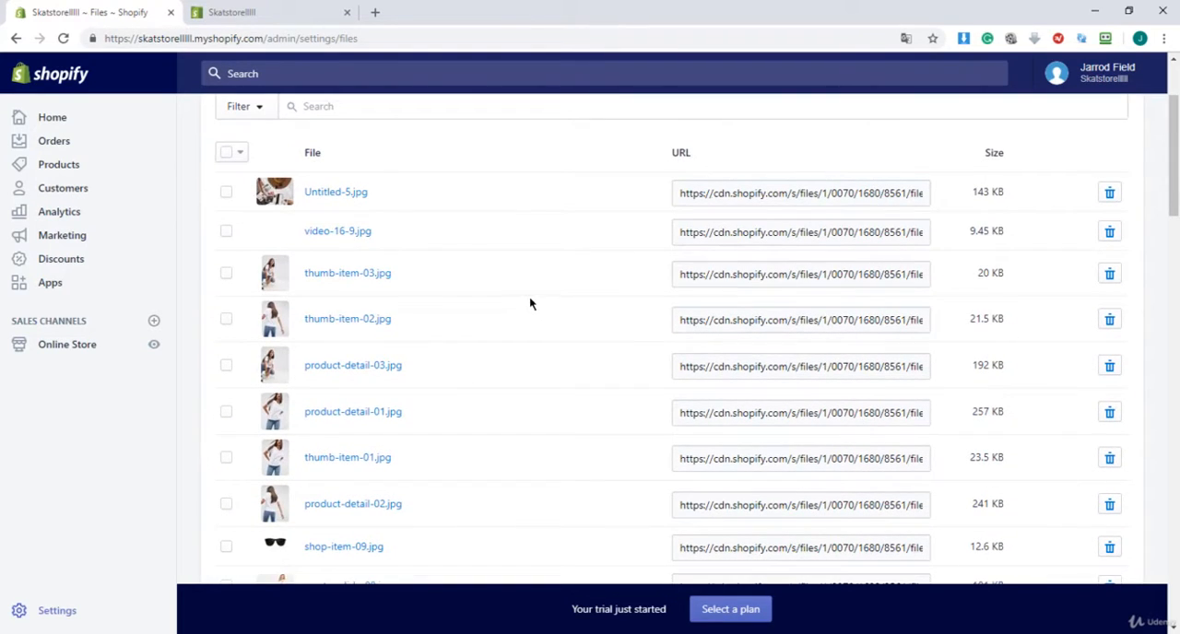
scroll(513, 299, down, 7)
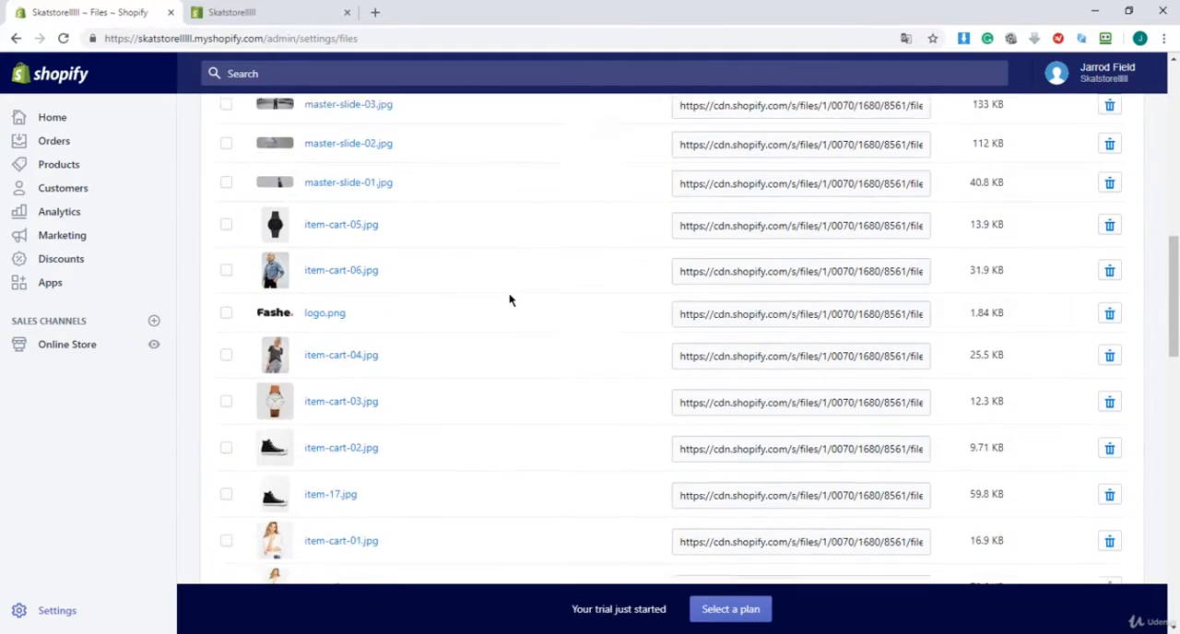
scroll(510, 300, down, 5)
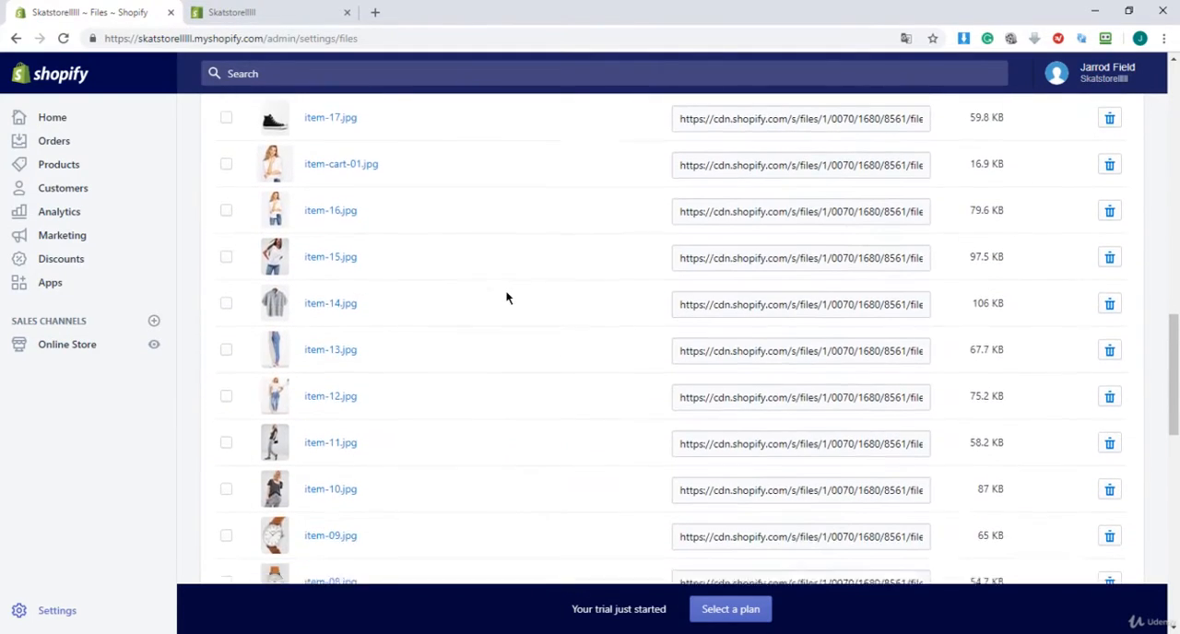
scroll(506, 297, down, 7)
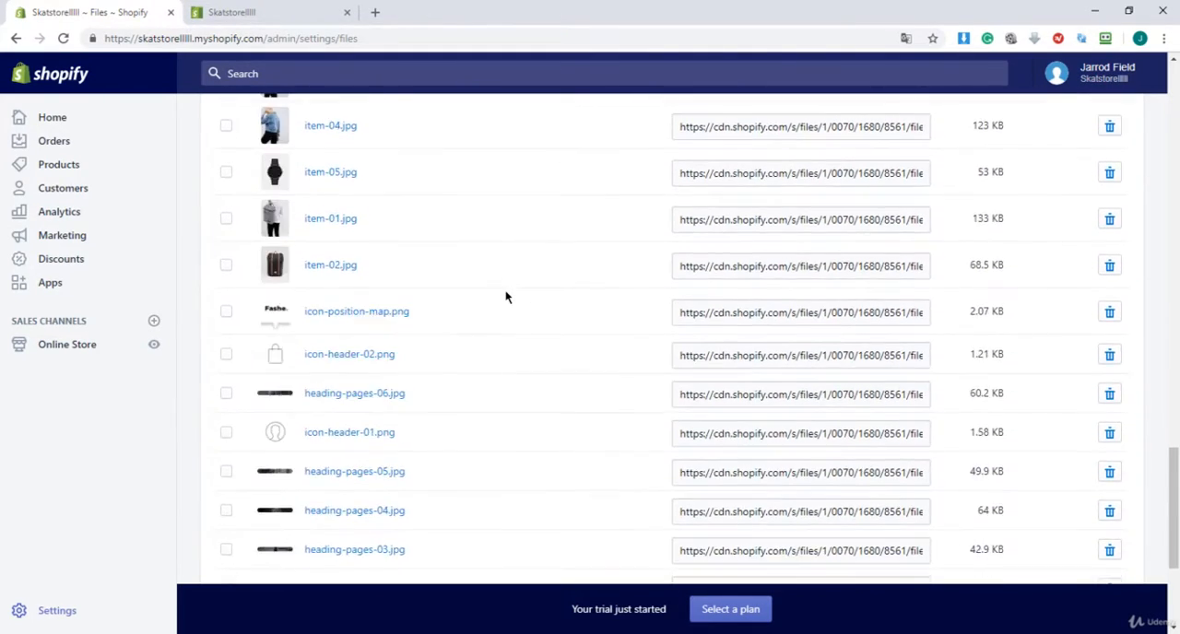
scroll(505, 297, down, 4)
scroll(504, 295, up, 10)
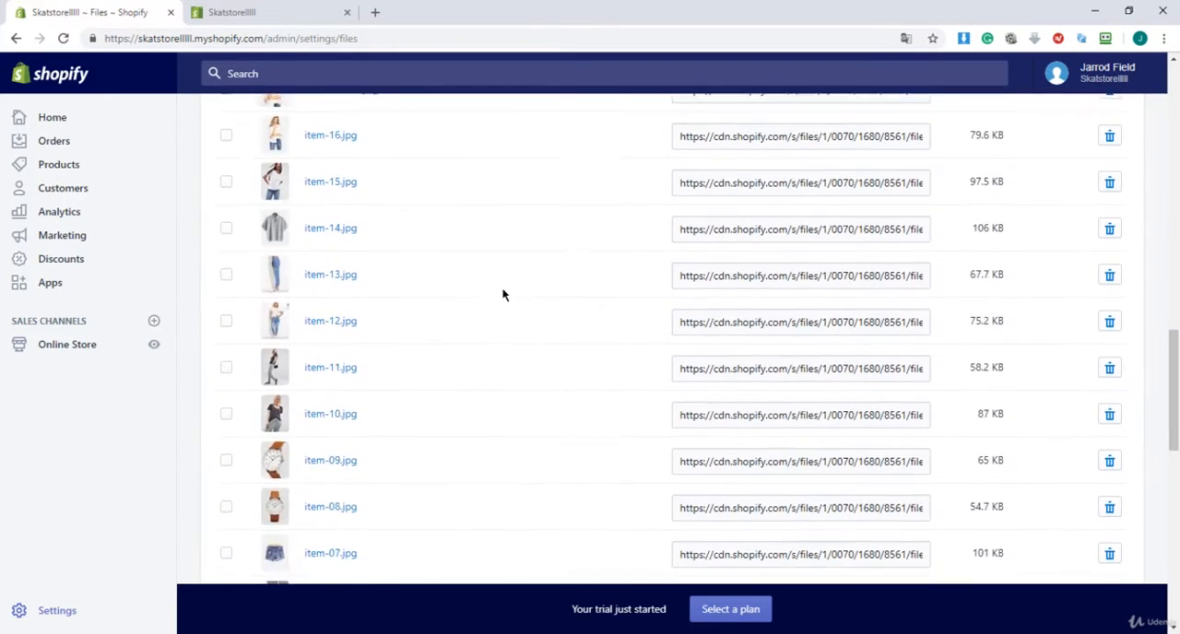
scroll(503, 293, up, 15)
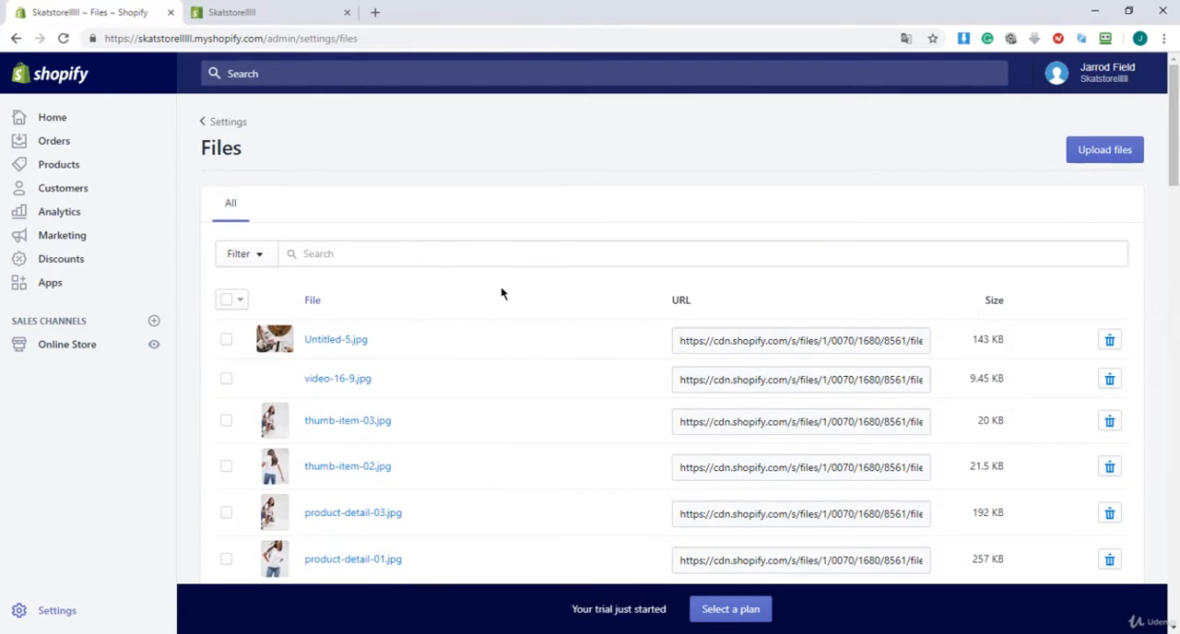
Check the storefront home page with the demo images, including the banner slideshow's next slide
click(195, 14)
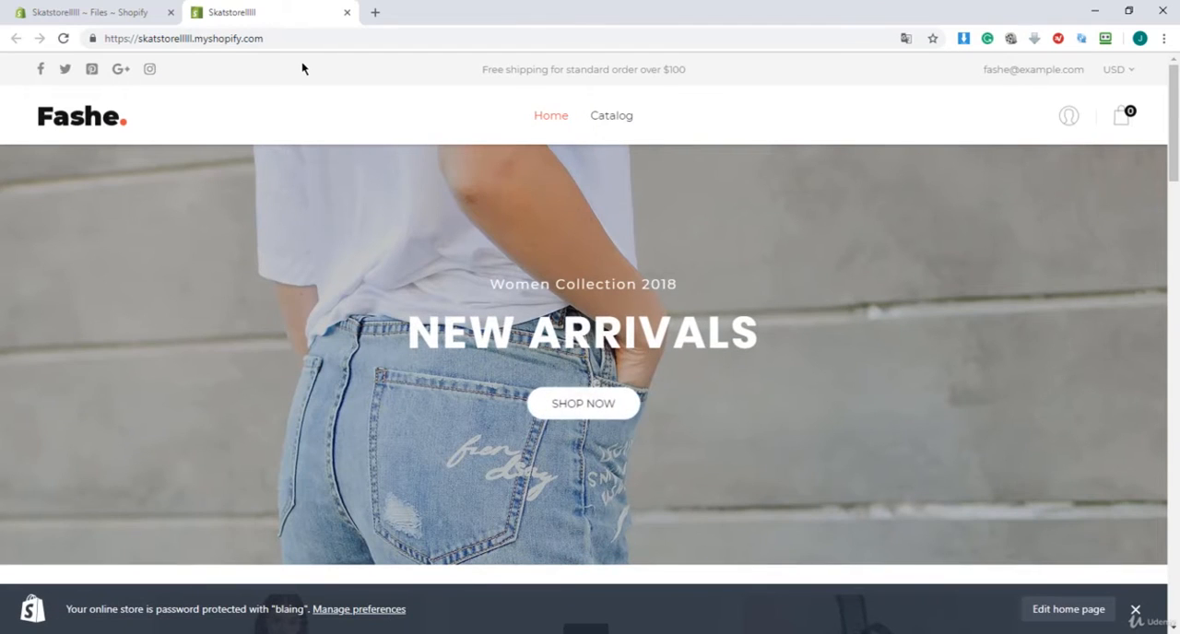
drag(1177, 104, 1177, 100)
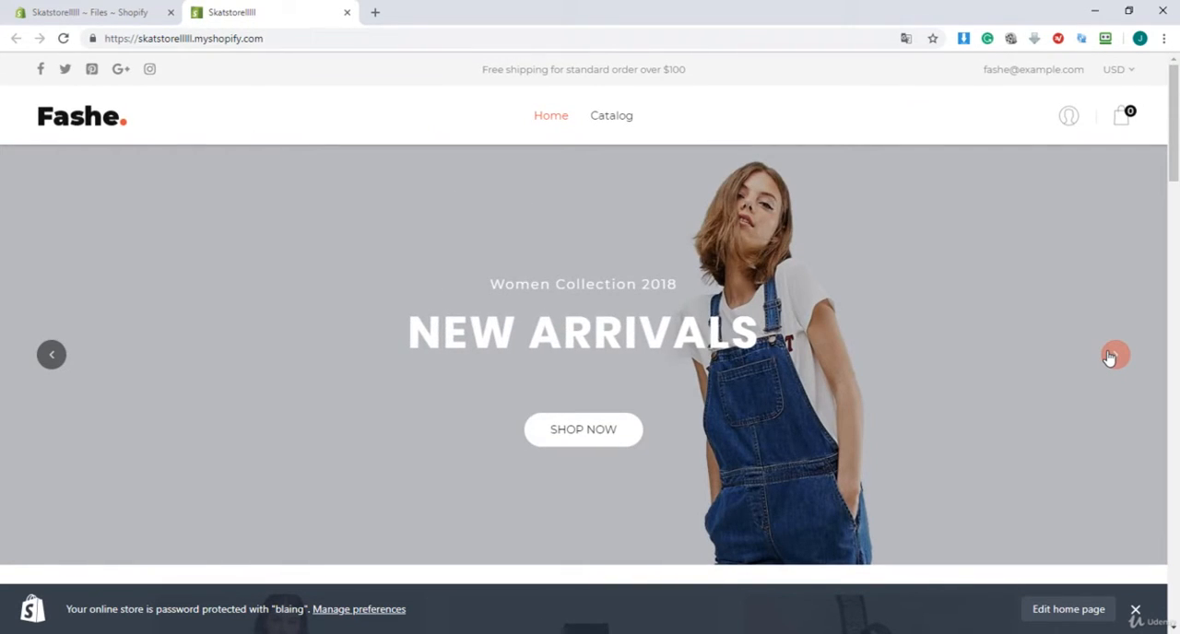
click(1113, 356)
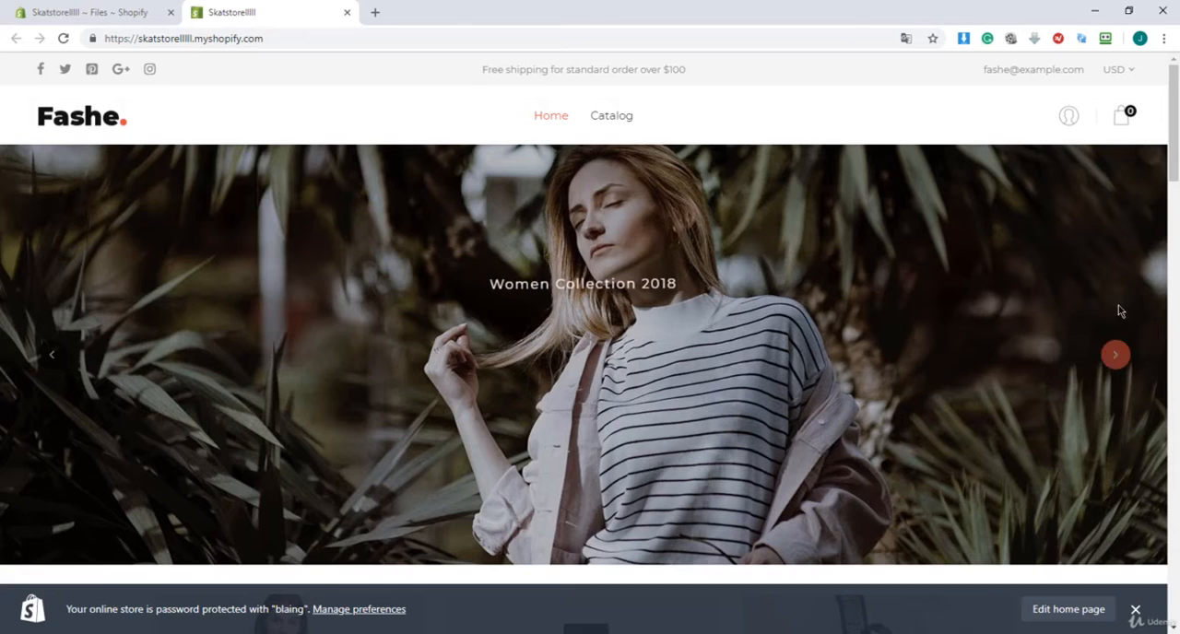
drag(1177, 97, 1118, 75)
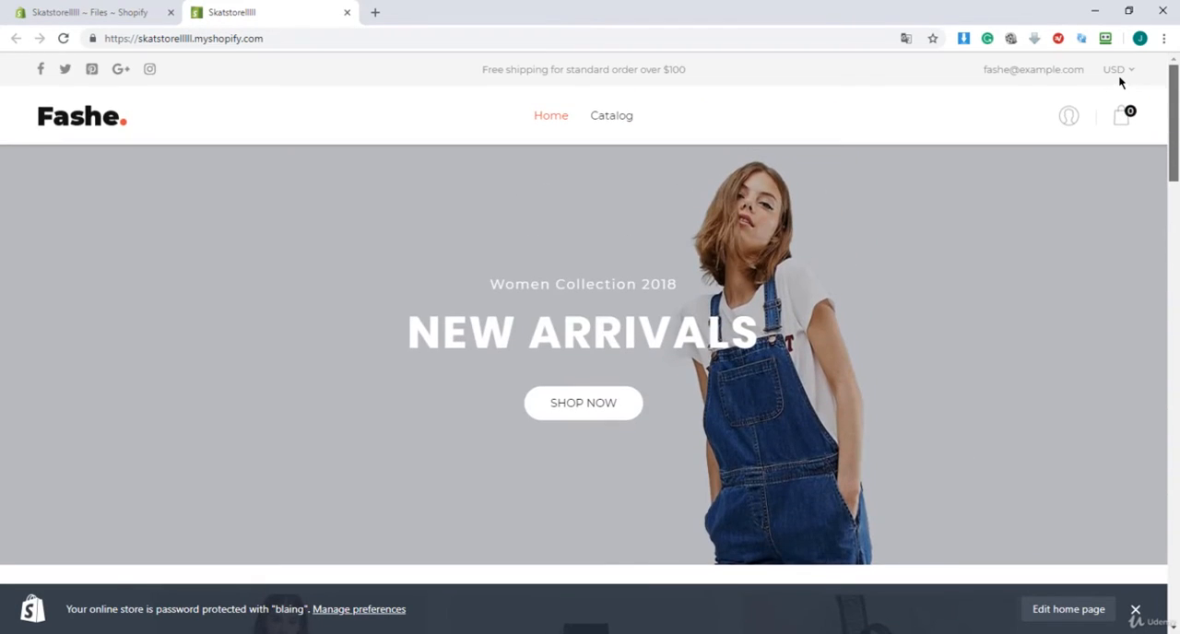